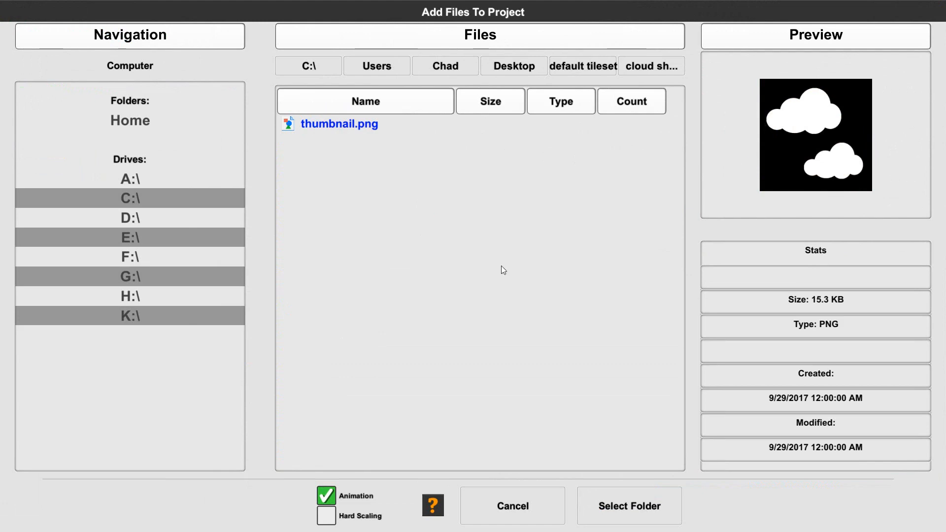
- Add the folder containing the cloud image to the project as an animation and assign it the Cloud Shadow tile type
left_click(641, 500)
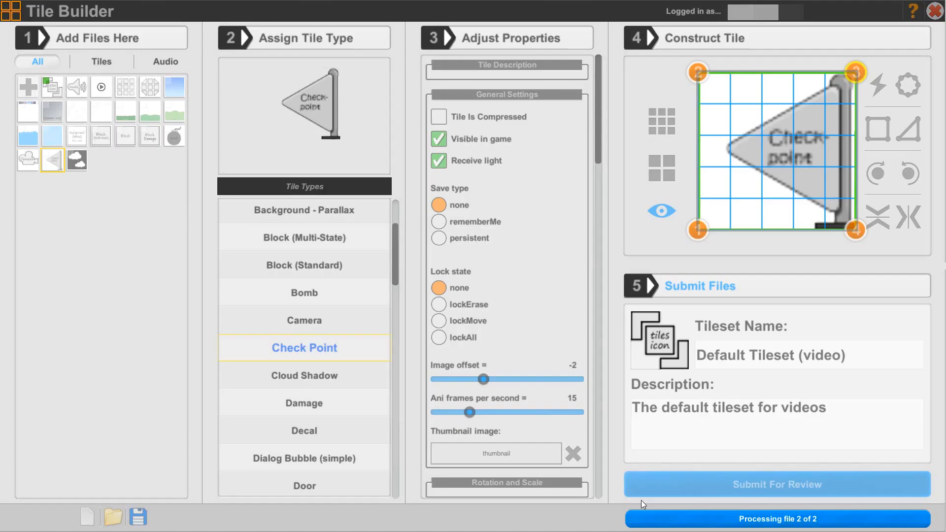
left_click(77, 163)
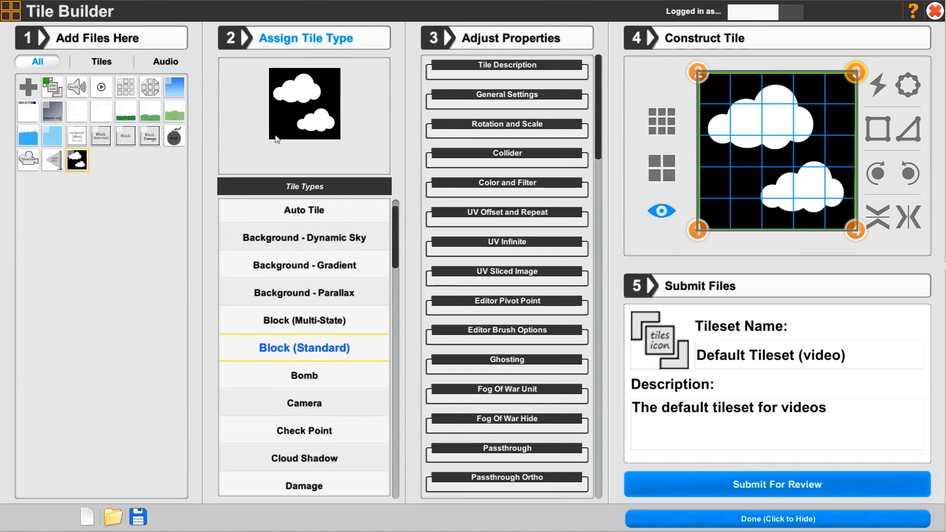
left_click(304, 457)
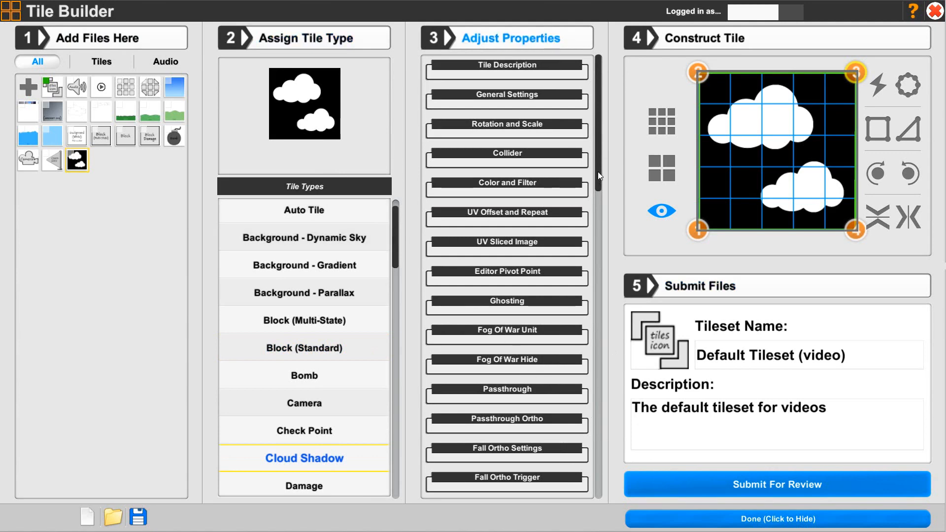
- Name the tile "Cloud shadow" and give it the description "Image applied to top of all others"
left_click_drag(598, 172, 598, 193)
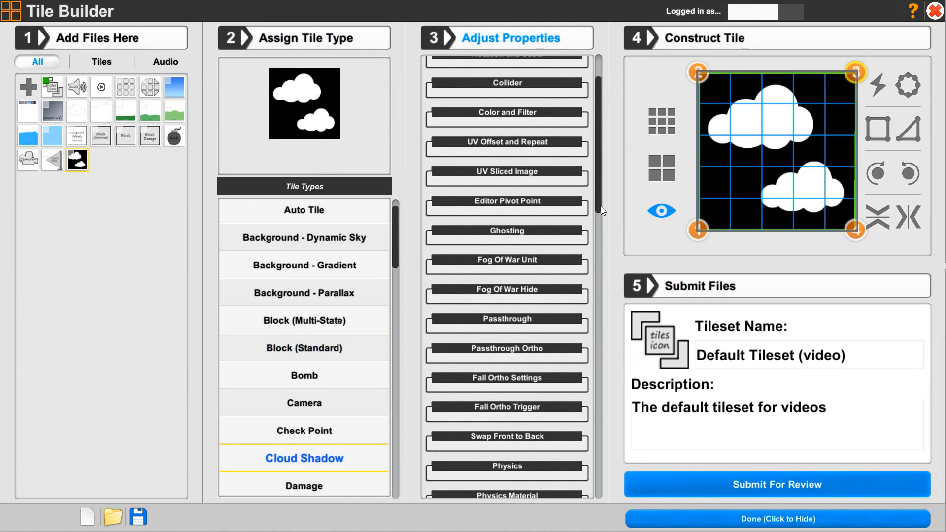
scroll(599, 206, "up", 3)
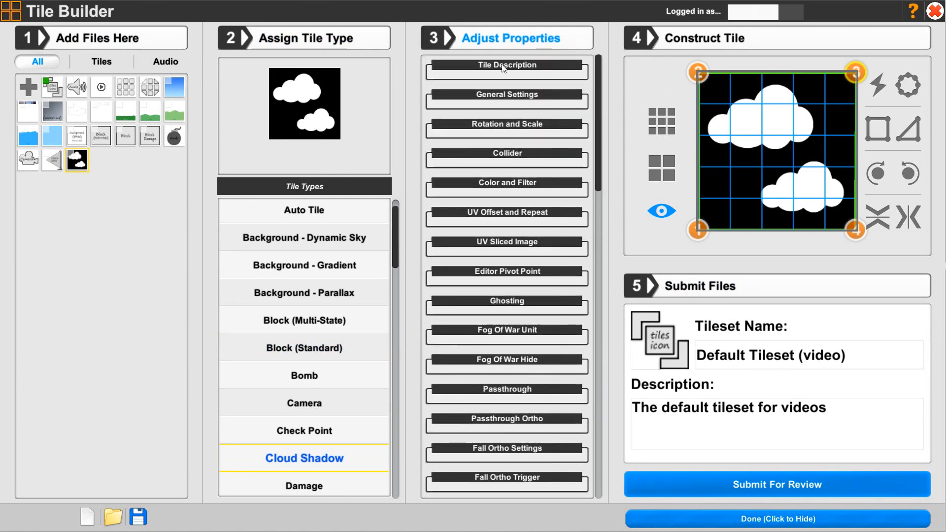
left_click(461, 67)
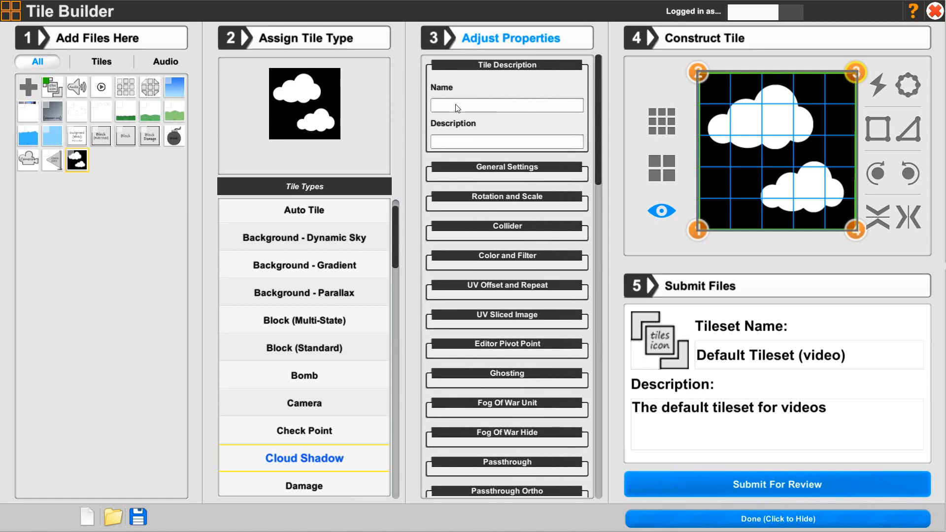
type("Cloud shadow")
key("Tab")
type("Img")
key("BackSpace")
type("age")
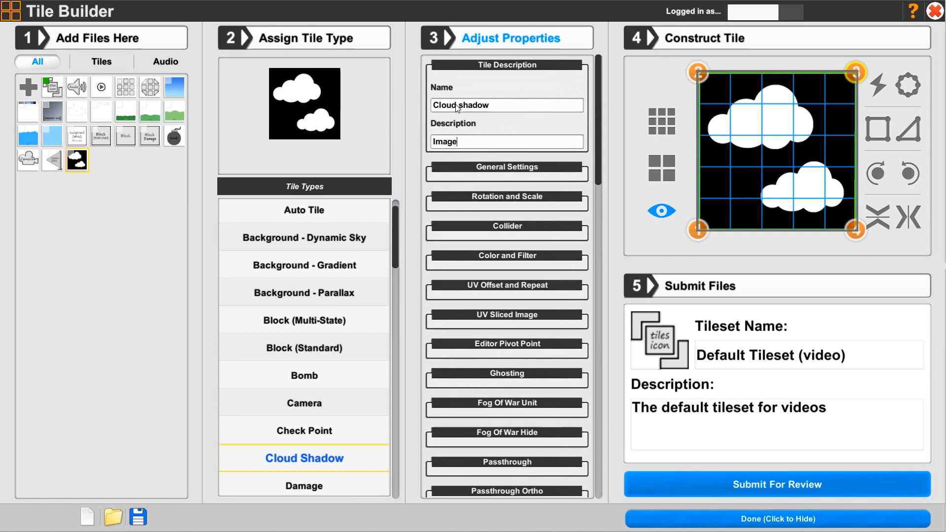
type(" applied to a")
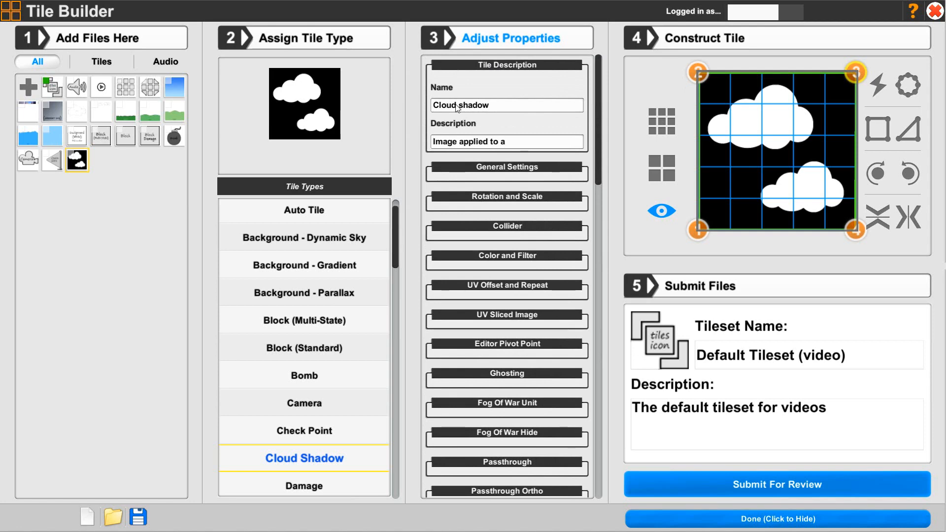
key("BackSpace")
key("BackSpace")
type("top of all others")
left_click(445, 67)
- In the tile's general settings, turn off Visible in game and Receive light, and set the thumbnail image to "thumbnail"
left_click(463, 87)
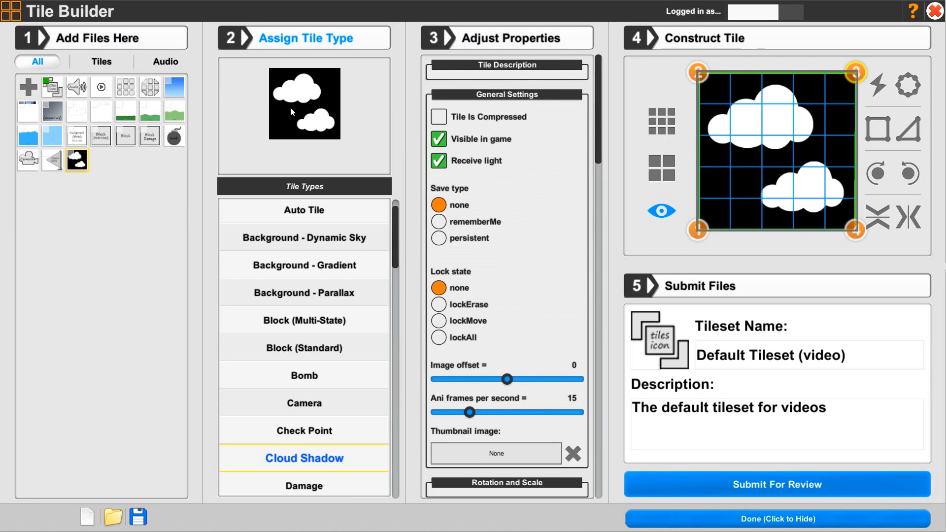
left_click(438, 139)
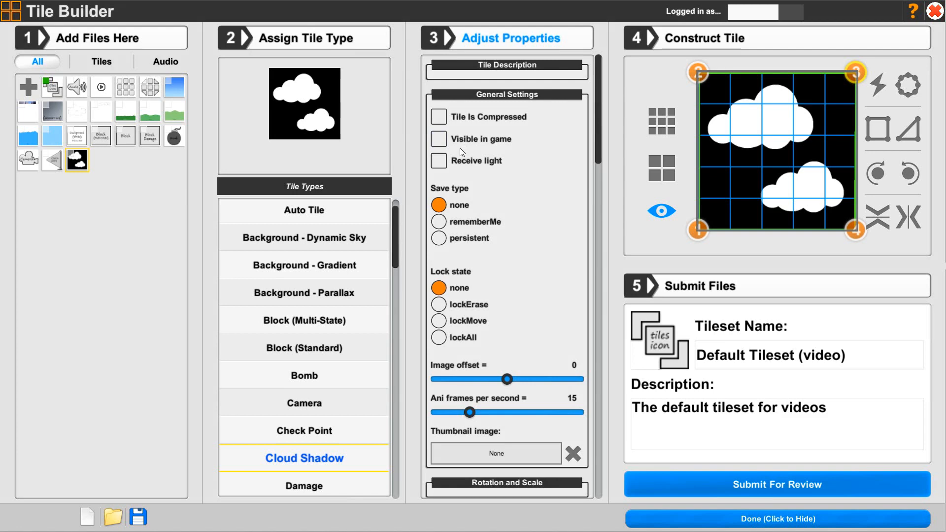
left_click(511, 455)
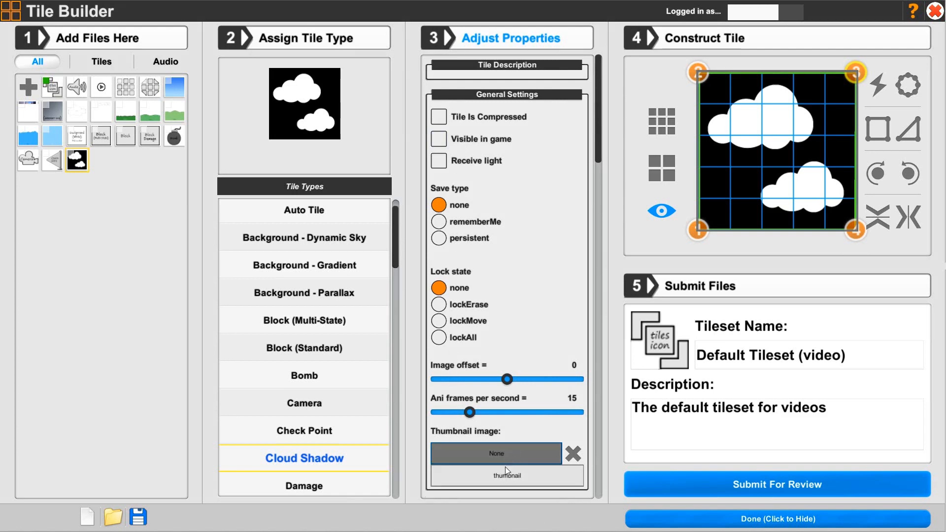
left_click(503, 476)
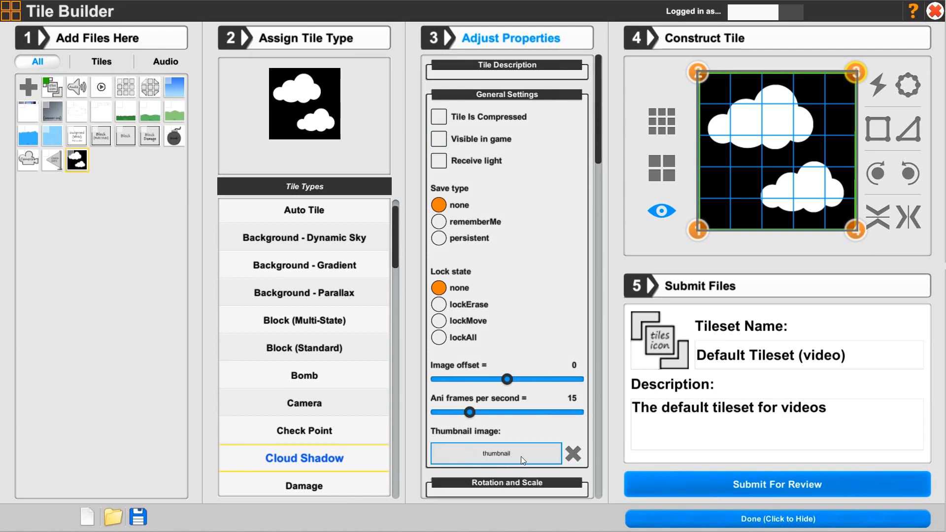
left_click(480, 101)
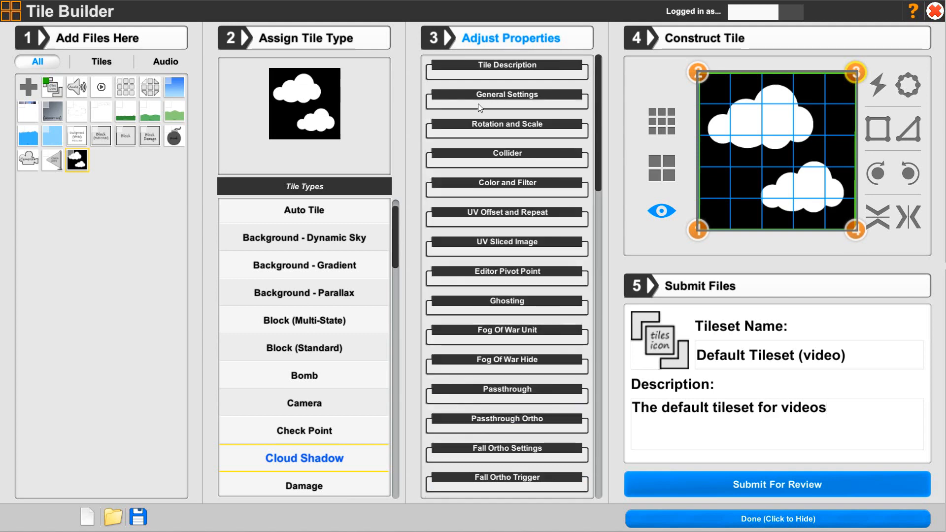
- Disable Collider and Collider when holding for the cloud shadow tile
left_click(446, 154)
left_click(438, 175)
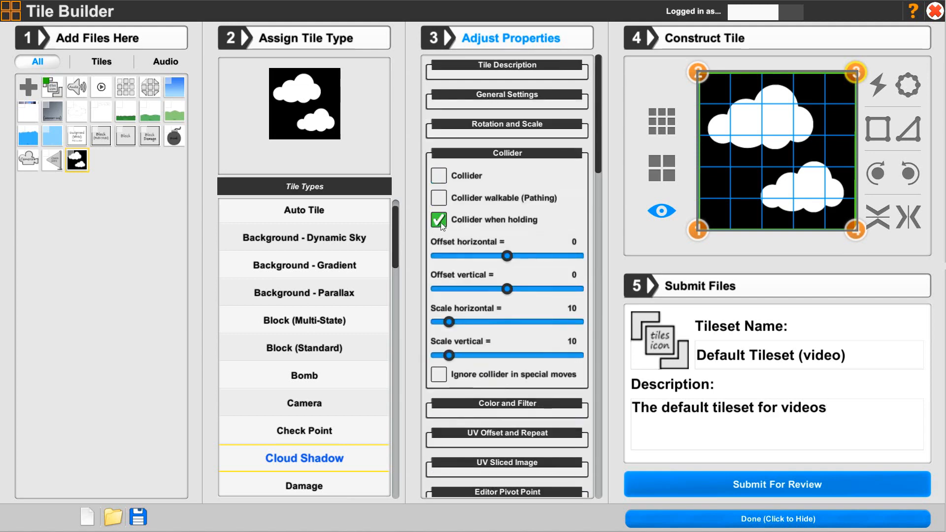
left_click(439, 219)
left_click(524, 157)
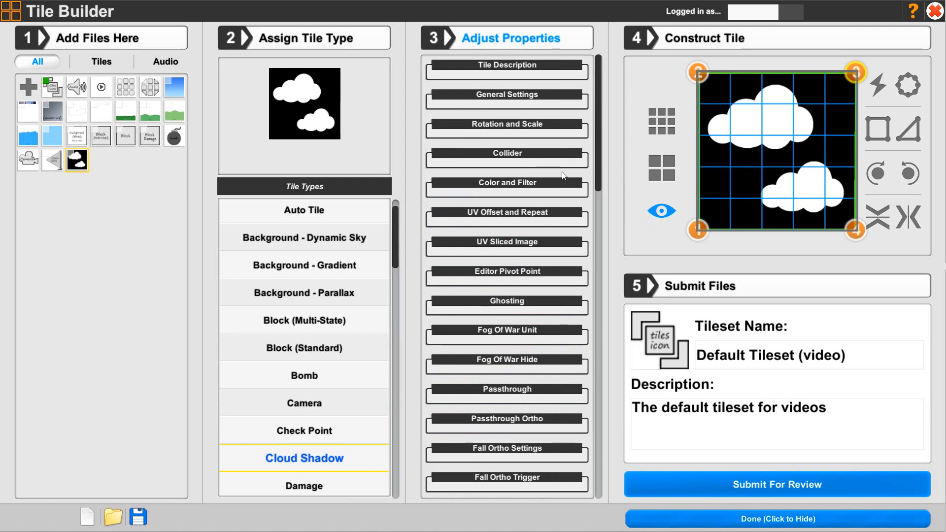
- Set the cloud wind speed to (12, 12) in the Cloud Shadow Settings
mouse_move(596, 155)
left_mouse_down()
mouse_move(584, 270)
mouse_move(596, 500)
left_mouse_up()
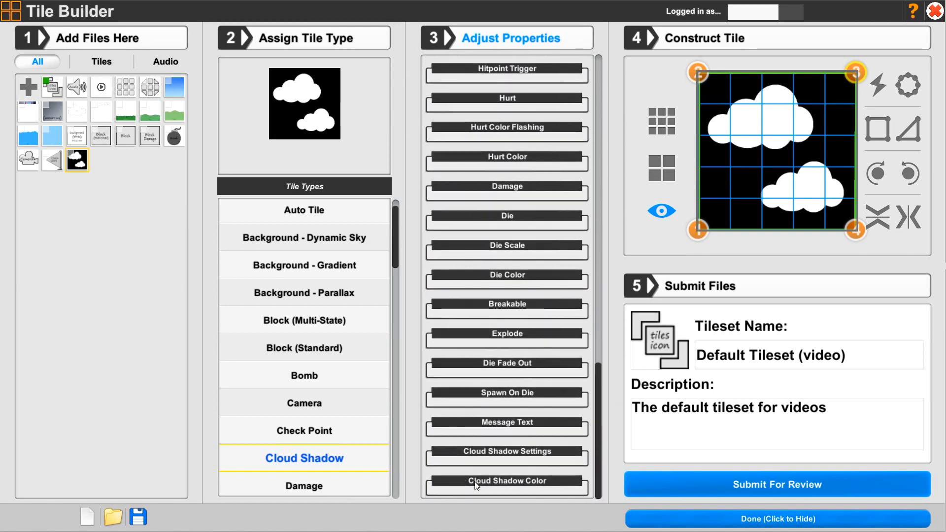
left_click(472, 452)
scroll(496, 378, "down", 5)
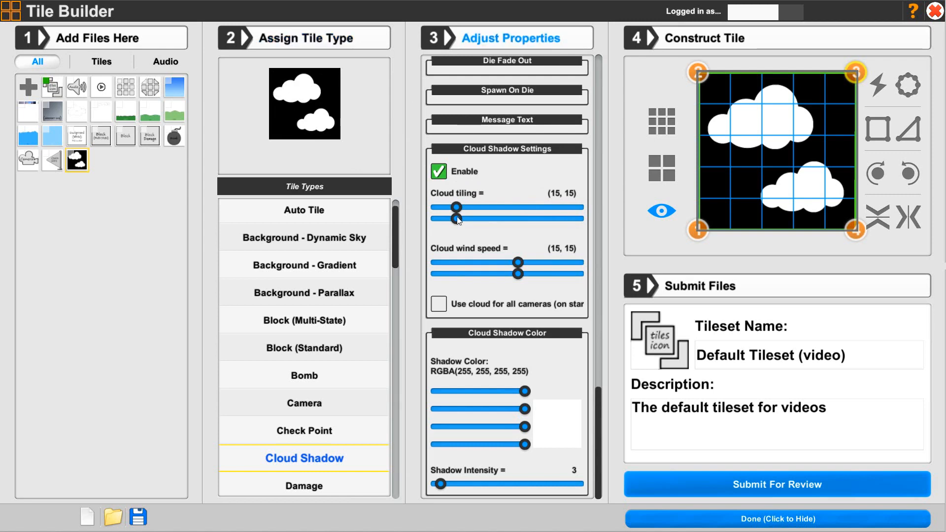
left_click_drag(519, 263, 517, 273)
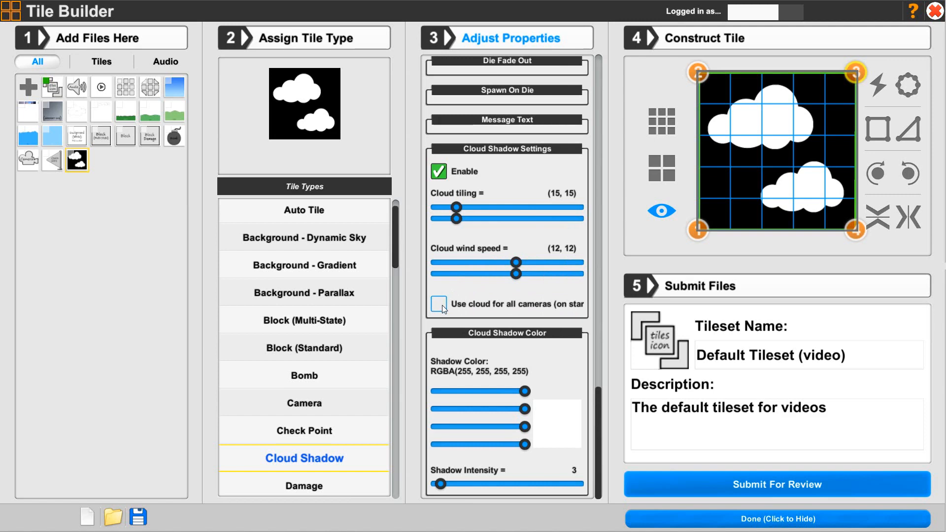
- Set the cloud shadow color to RGBA(51, 52, 54, 255) and the shadow intensity to 50
left_click(449, 391)
left_click(445, 409)
left_click(446, 426)
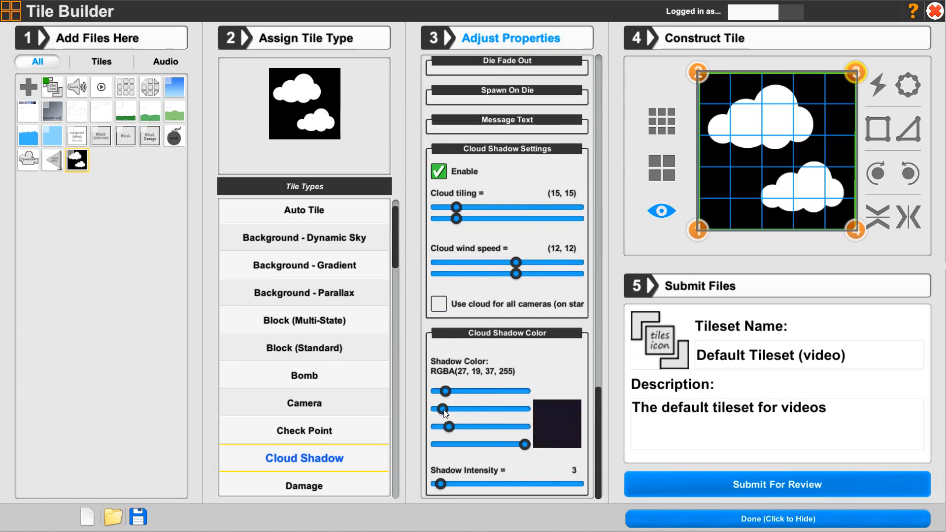
left_click(450, 409)
left_click(447, 391)
left_click_drag(448, 392, 454, 426)
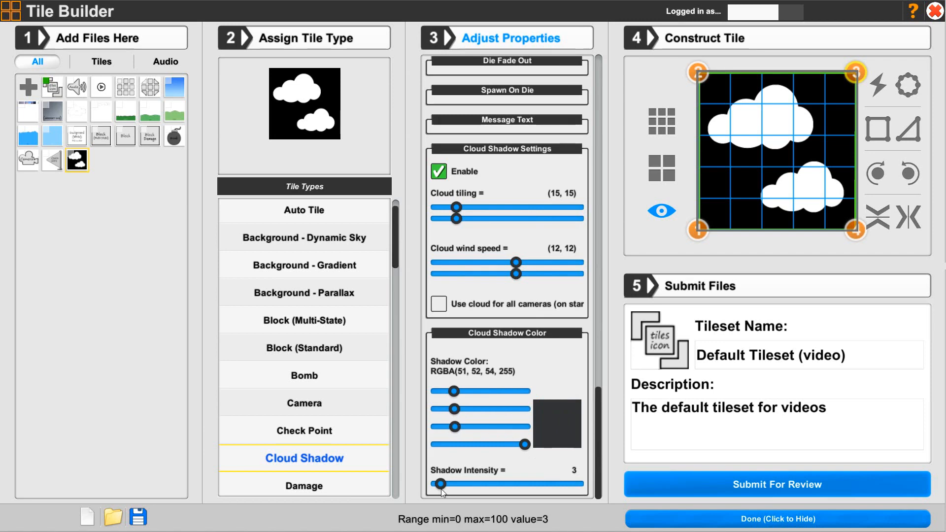
left_click_drag(441, 486, 510, 486)
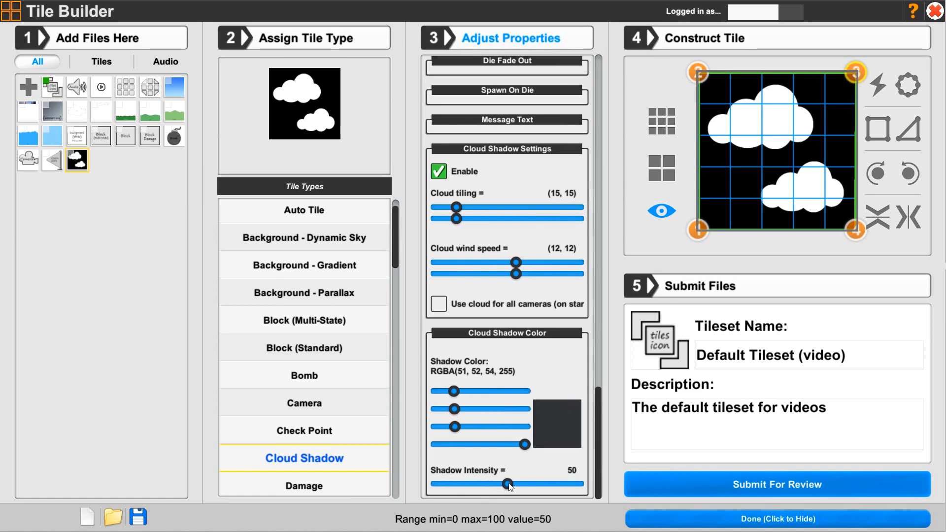